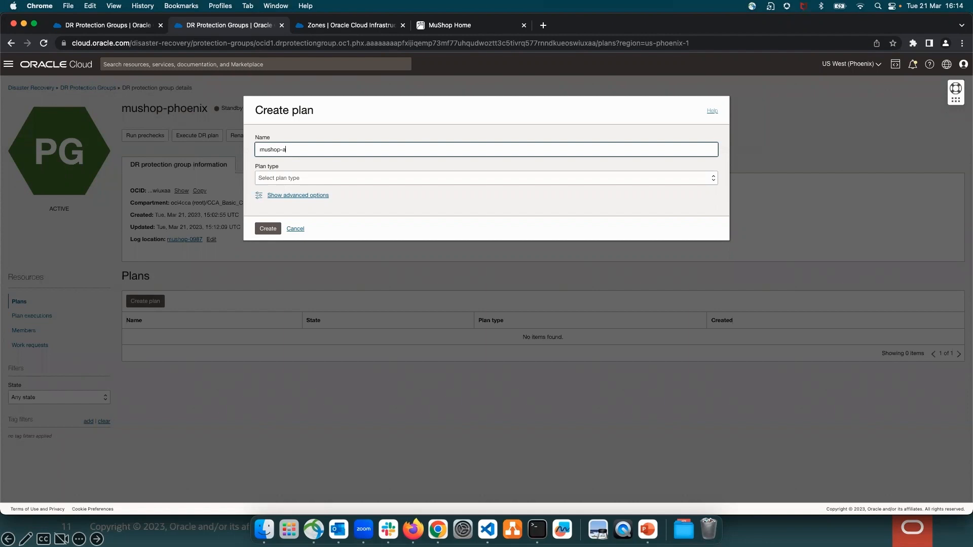
Step: Create a DR plan named mushop-app-switchover with the plan type Switchover (planned)
type("pp-switchover")
left_click(315, 178)
left_click(282, 199)
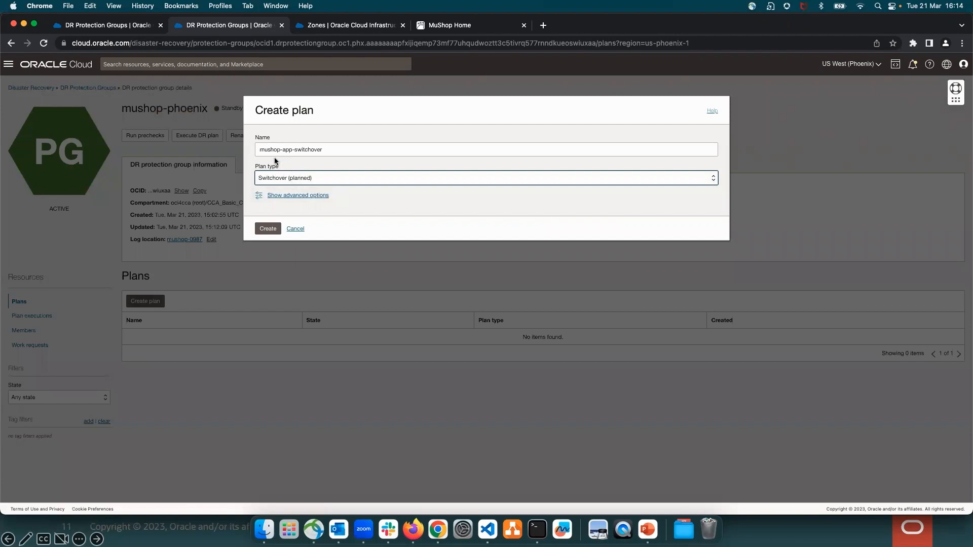
left_click(267, 228)
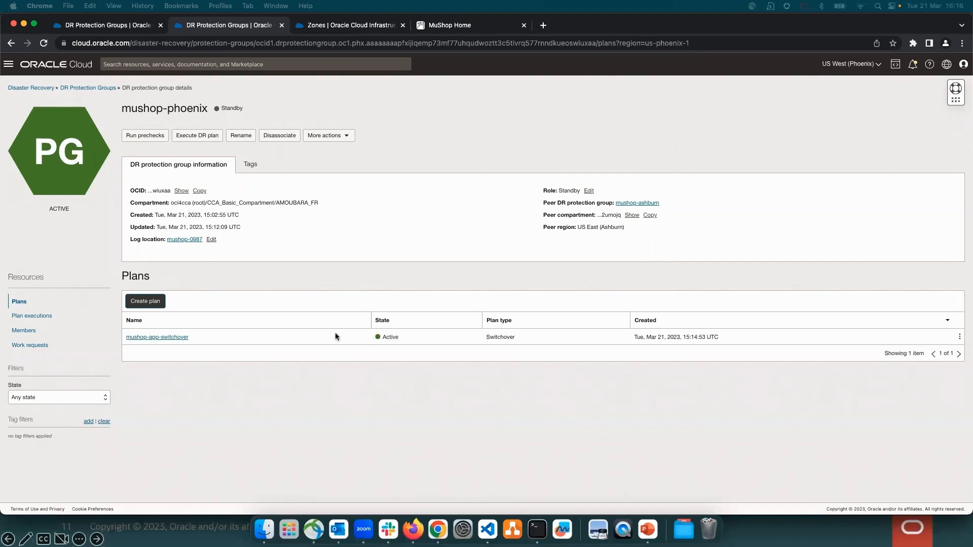
Step: Open the mushop-app-switchover plan and enable all steps of its Terminate Compute Instances (Primary) group
left_click(158, 338)
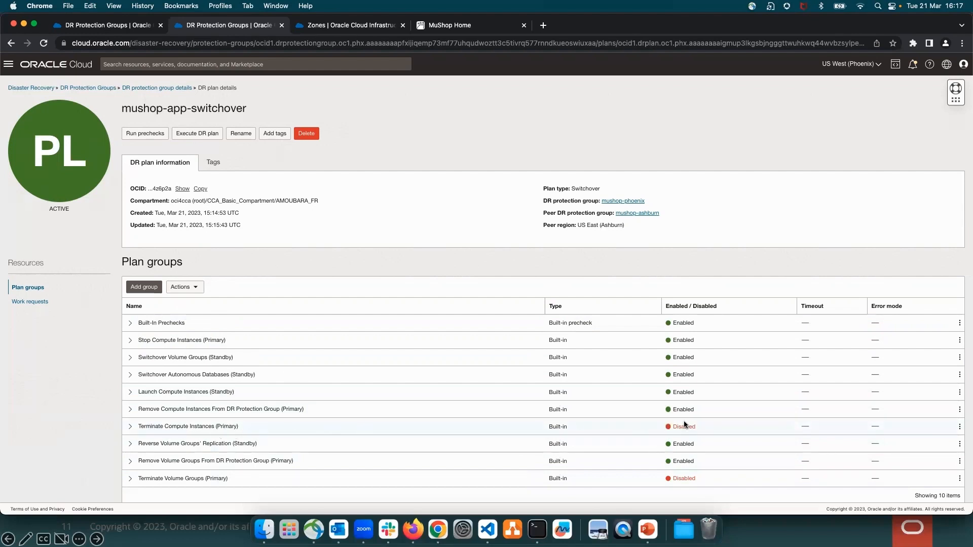
left_click(959, 427)
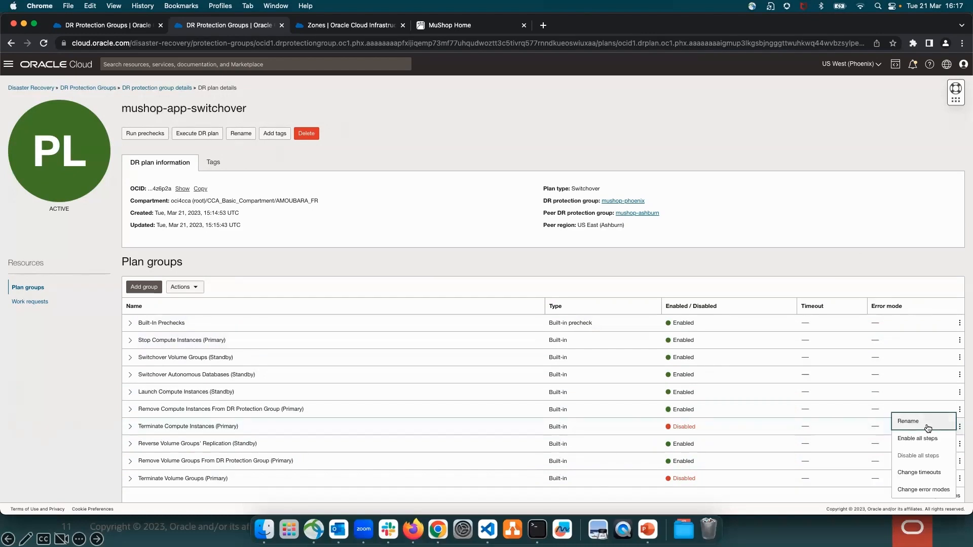
left_click(919, 439)
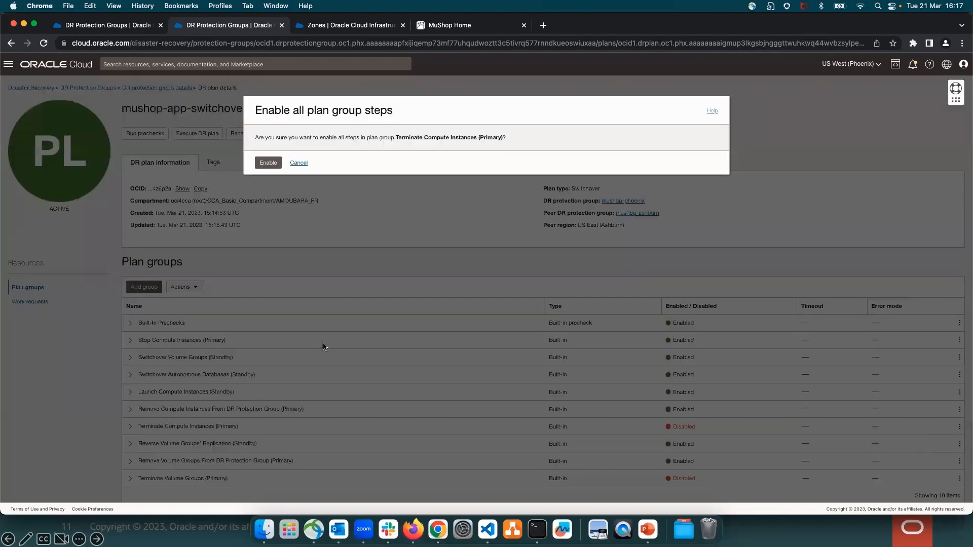
left_click(268, 162)
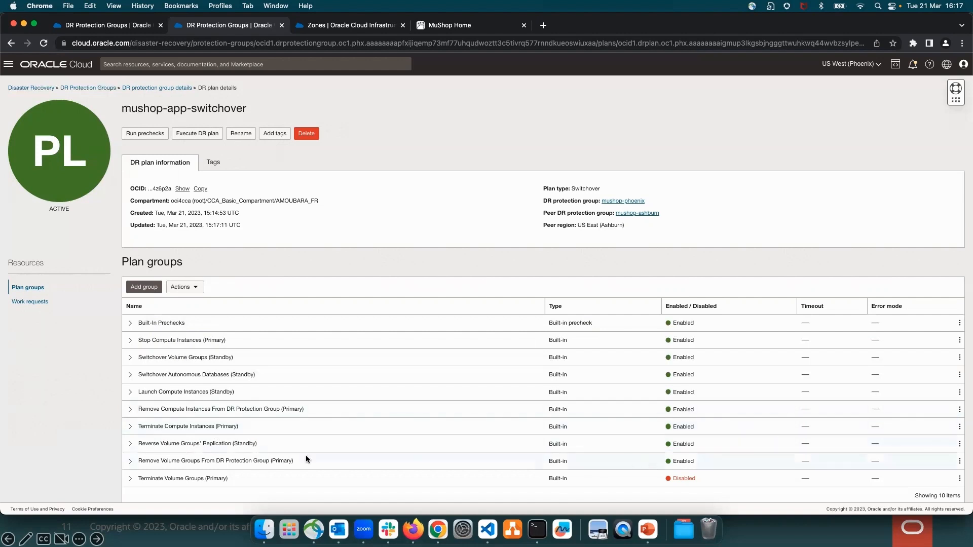
Step: Enable all steps in the Terminate Volume Groups (Primary) plan group
scroll(209, 476, "down", 1)
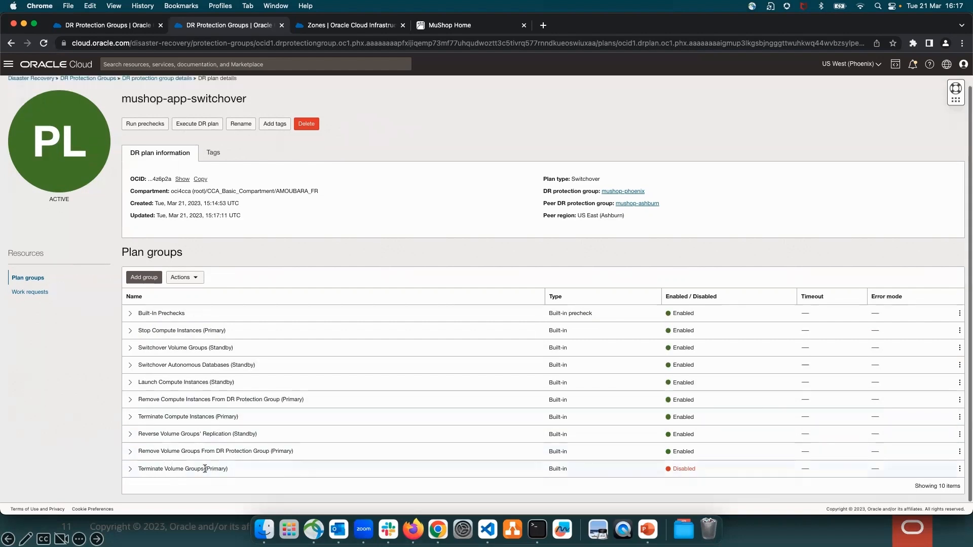
left_click(959, 469)
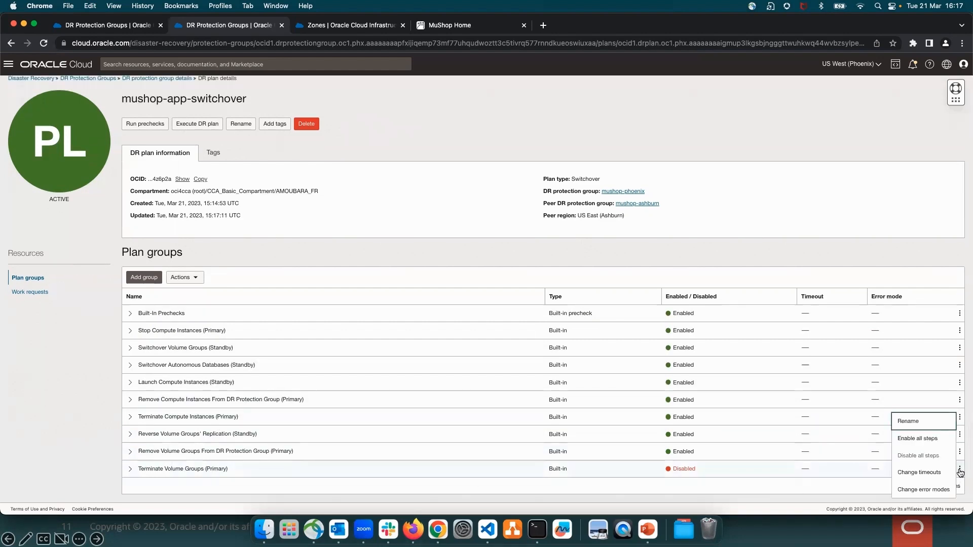
left_click(917, 441)
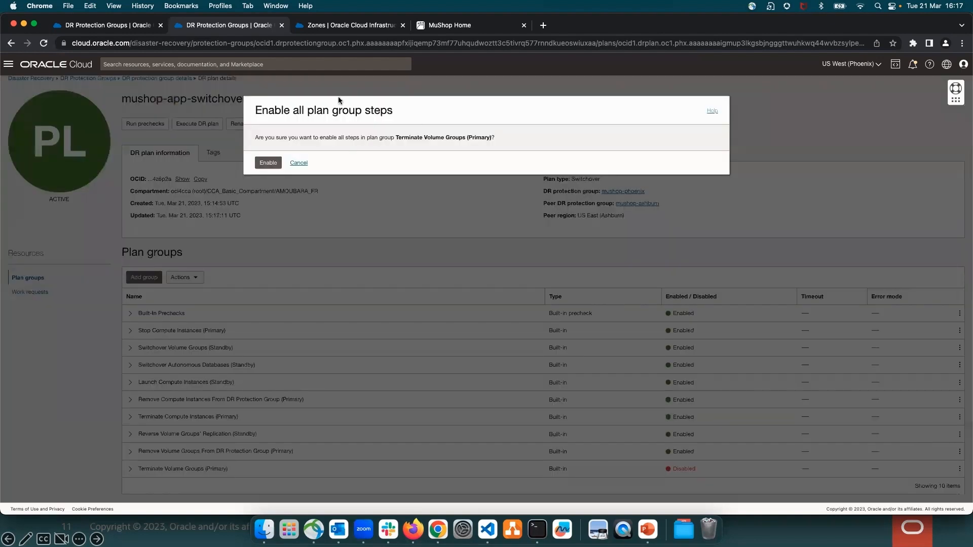
left_click(266, 163)
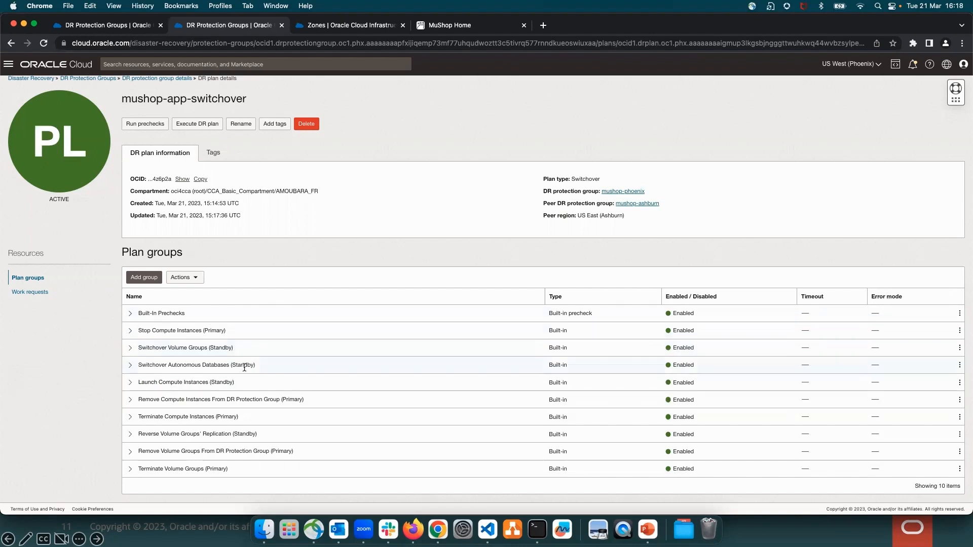
Step: Start a new plan group named "Remove Primary Load Balancer Backends Node-0"
left_click(192, 278)
left_click(139, 278)
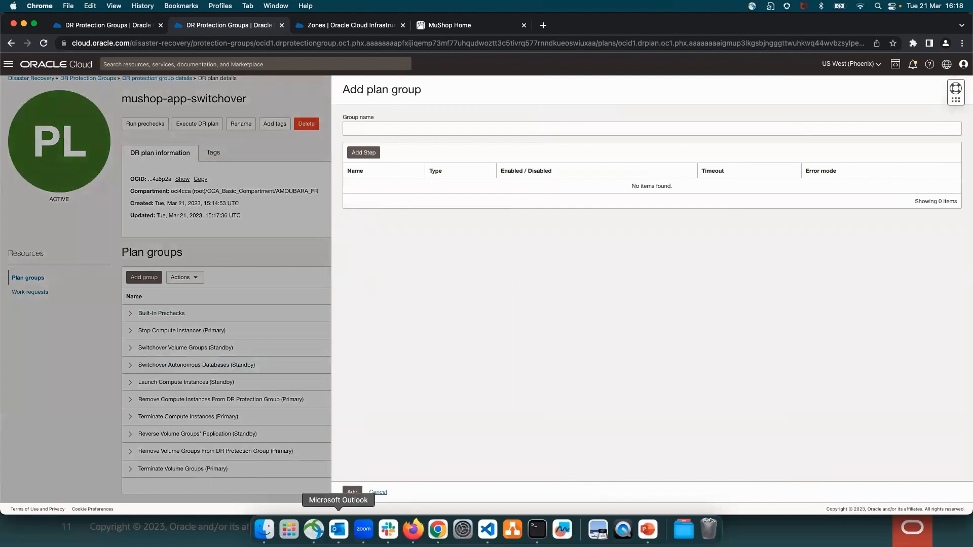
key("super+Tab")
key("super+Tab")
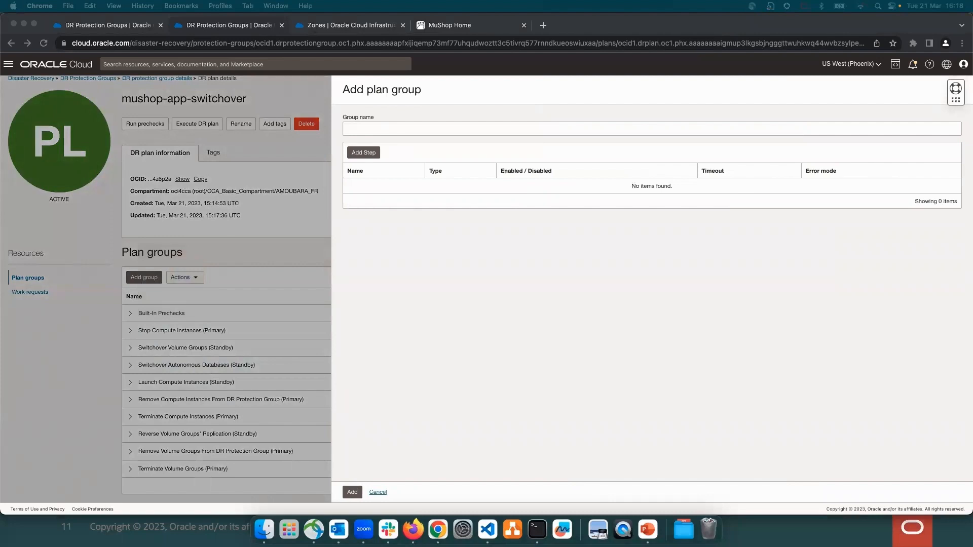
left_click(363, 127)
type("Remove Primary Load Balancer Backends Node-0")
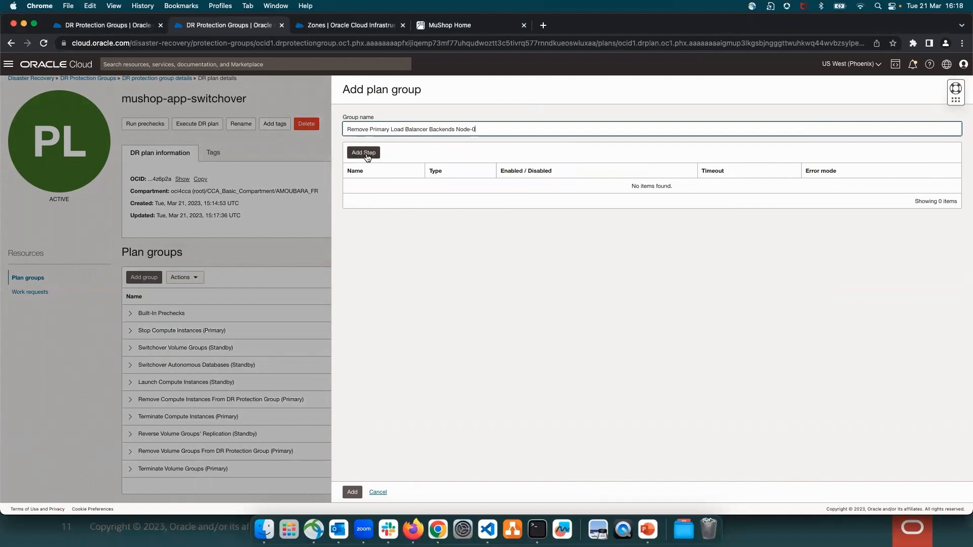
Step: Define a group step named "Remove Primary Backend on Node-0" with error mode Stop on error and region US East (Ashburn)
left_click(362, 155)
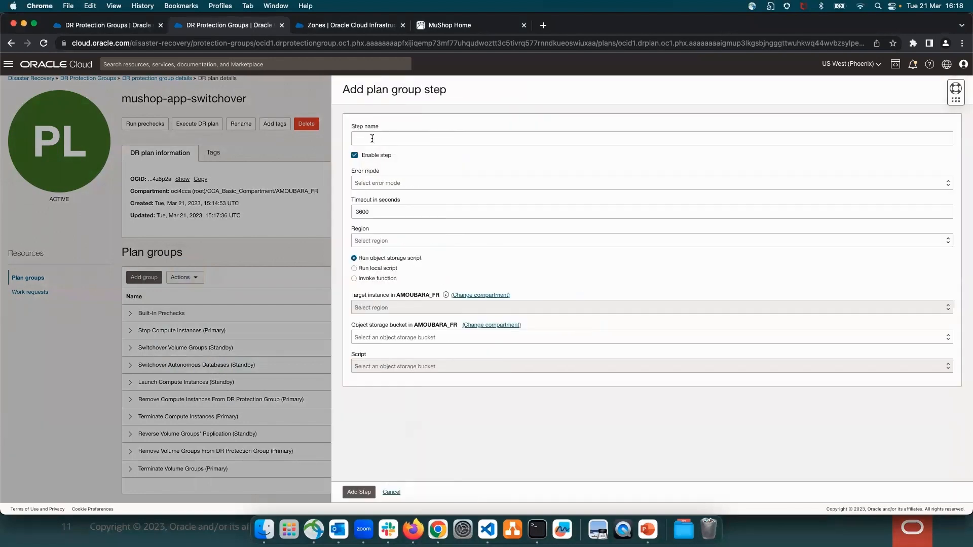
left_click(371, 138)
left_click(429, 162)
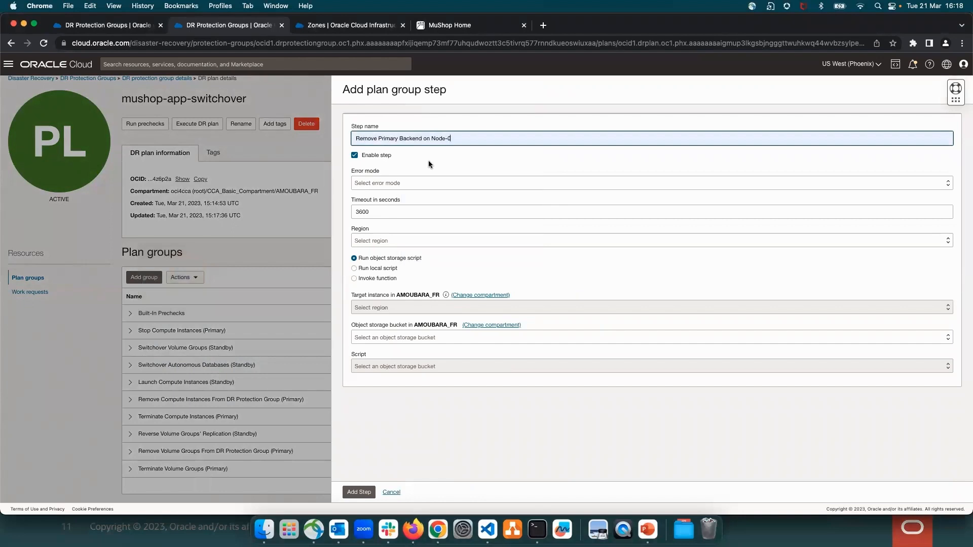
left_click(376, 183)
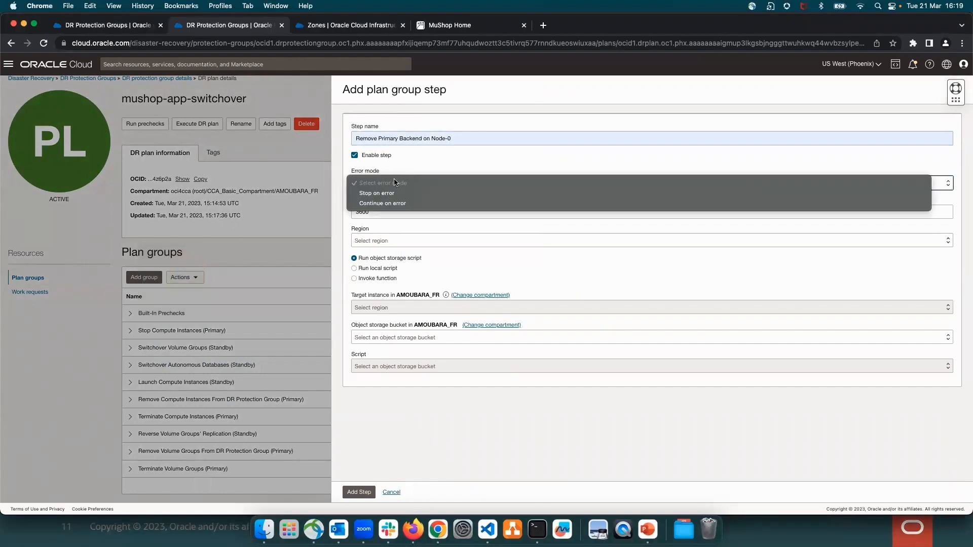
left_click(395, 198)
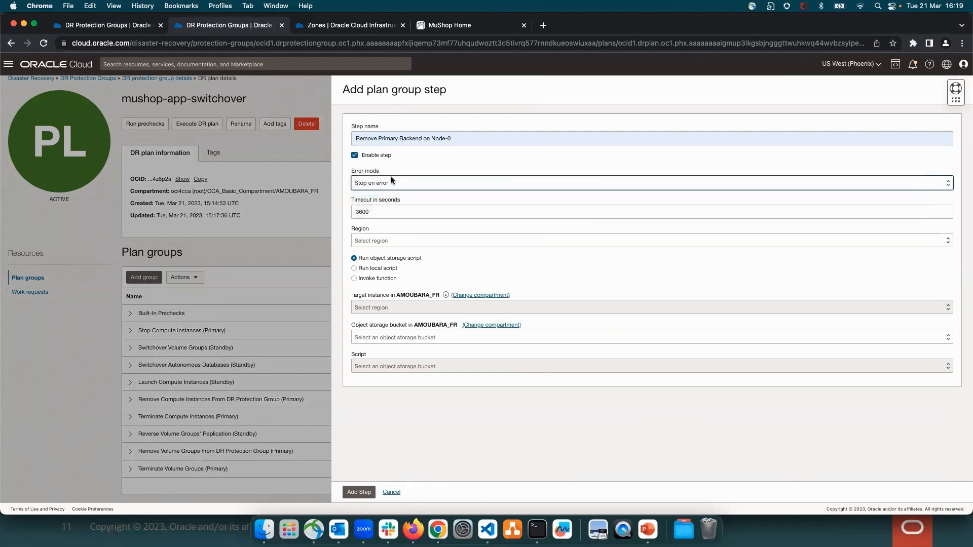
left_click(393, 240)
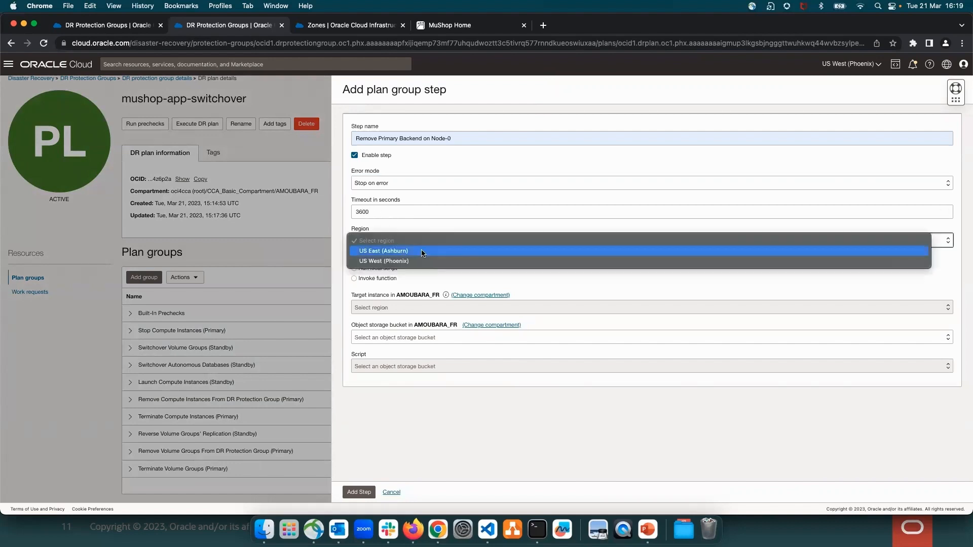
left_click(413, 252)
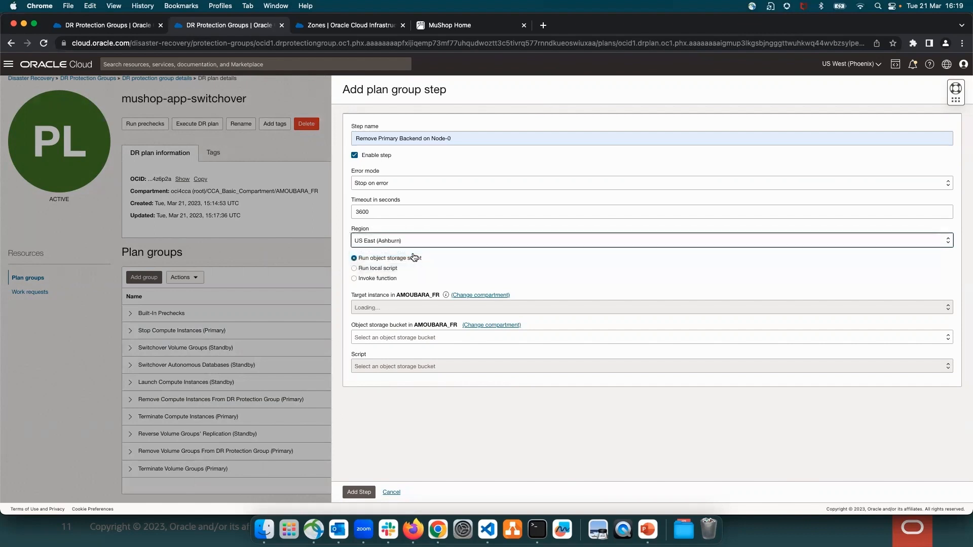
Step: Make the step run local script /usr/bin/sudo /home/opc/fsdrsscripts/removeFromBackendset.py with the load balancer OCID on mushop-0987-0, and add the step and group to the plan
left_click(375, 268)
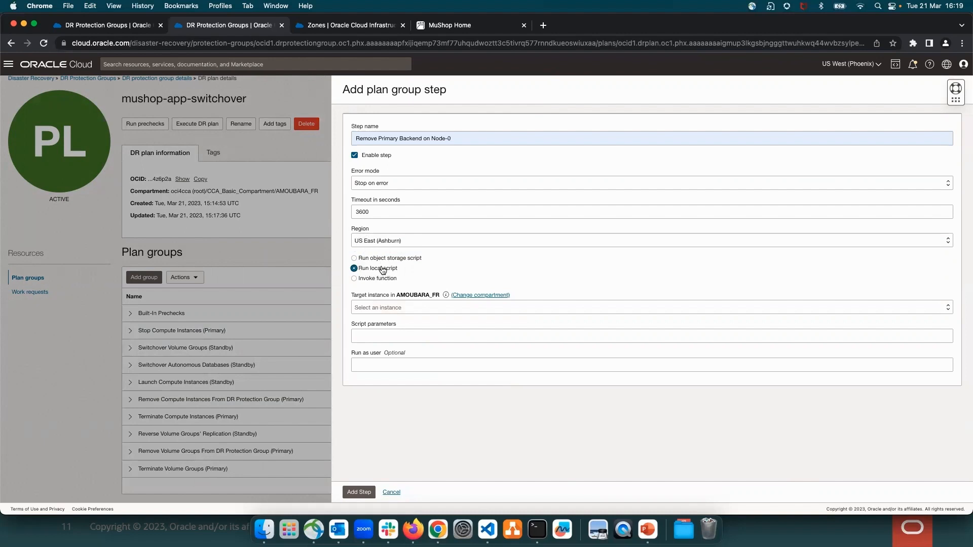
left_click(381, 308)
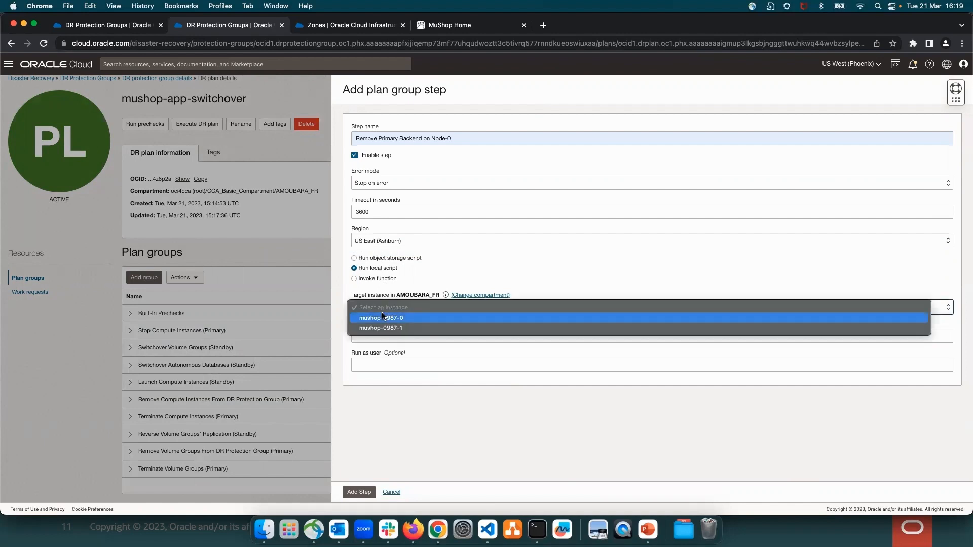
left_click(382, 318)
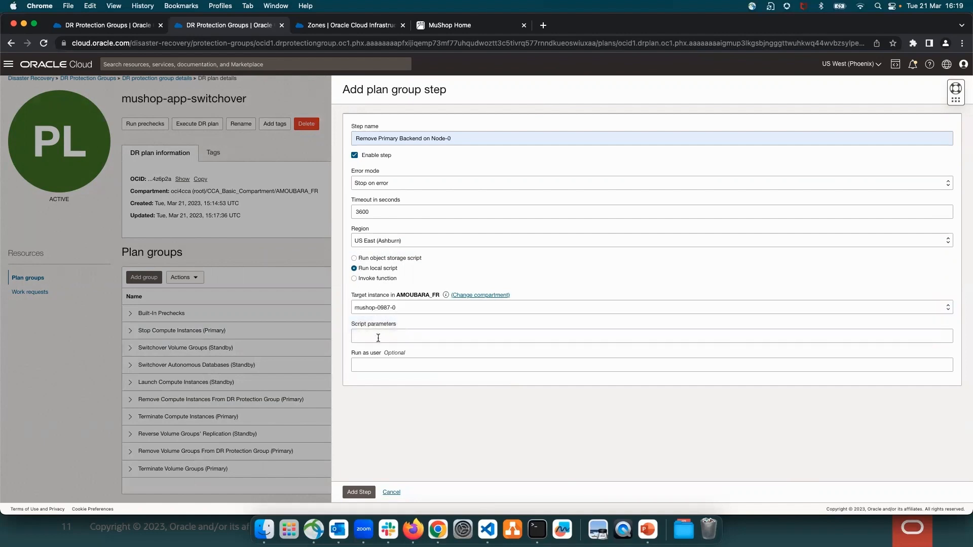
left_click(418, 337)
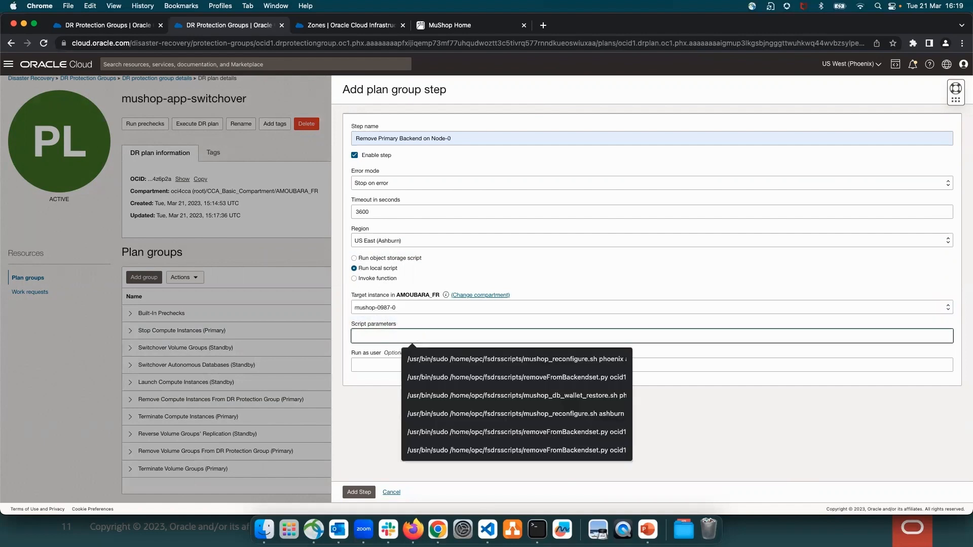
key("super+Tab")
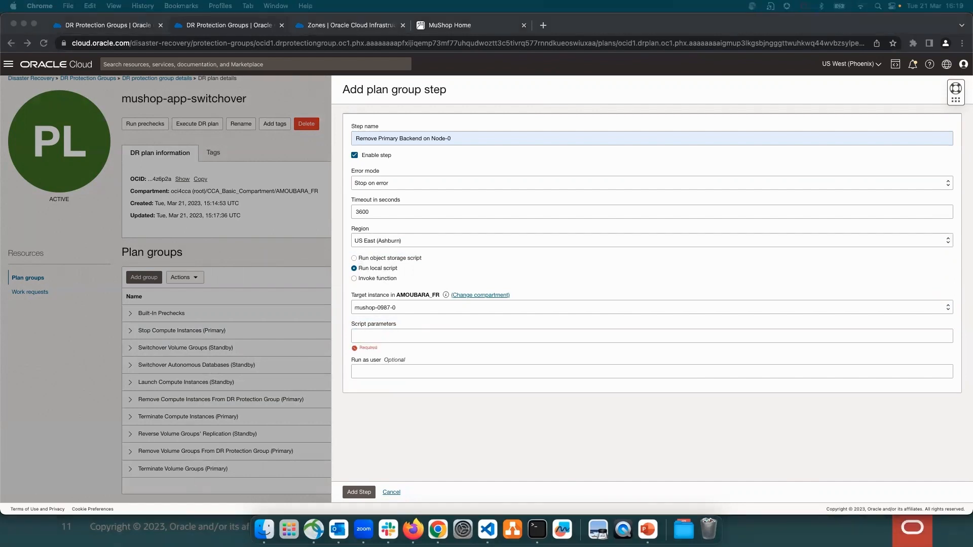
left_click(409, 335)
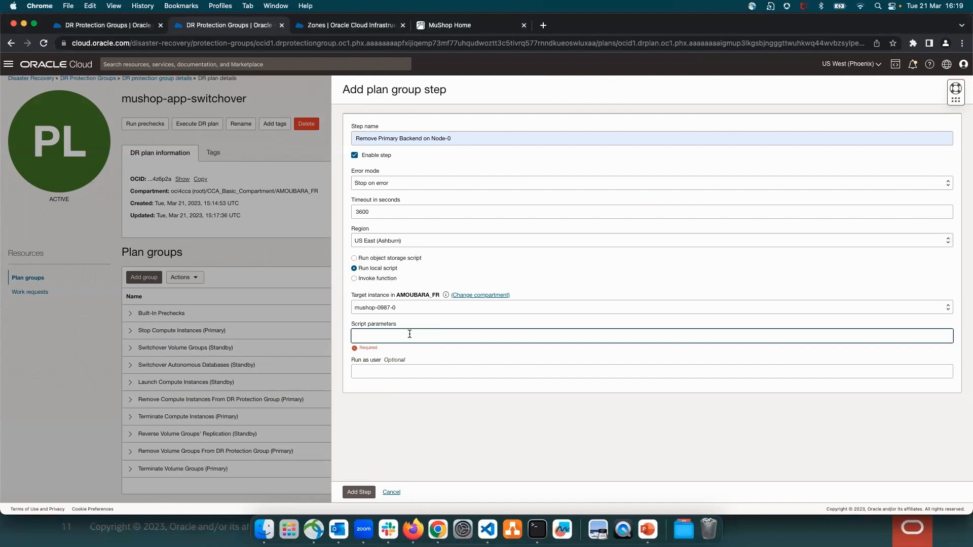
type("/usr/bin/sudo /home/opc/fsdrsscripts/removeFromBackendset.py ocid1.loadbalancer.oc1.iad.aaaaaaaadsl7njvf3tbxk4euyh2fkm36mrmv6h7aih5kupxbcfcsxfttl7ma")
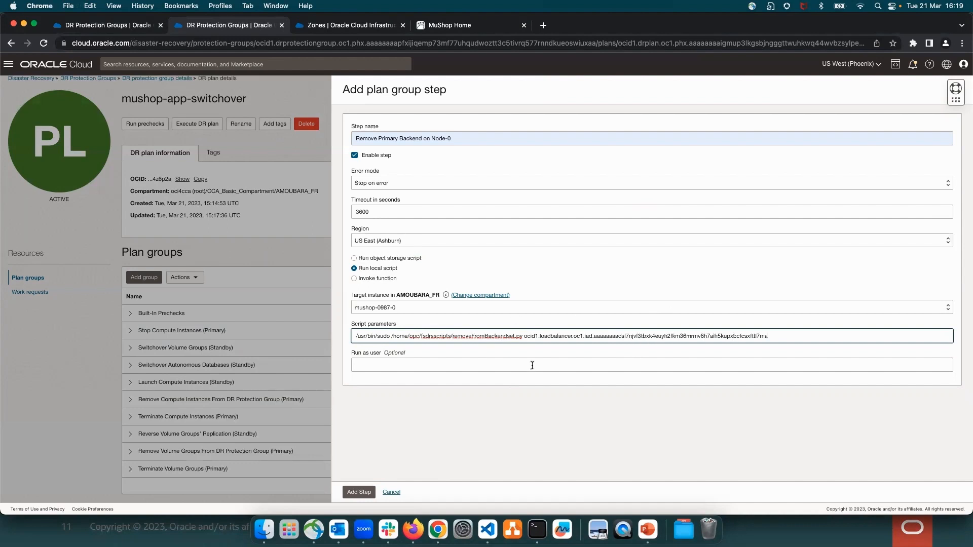
left_click(355, 494)
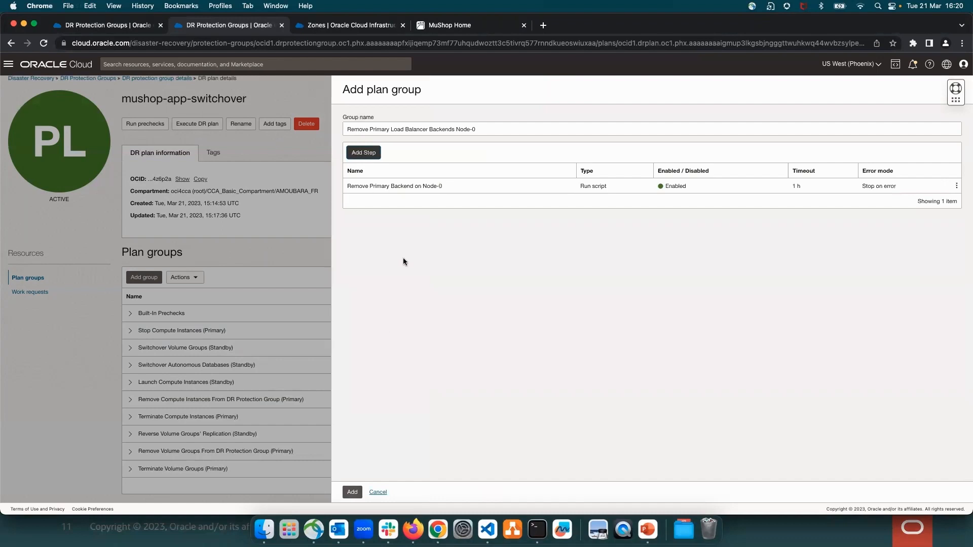
left_click(353, 494)
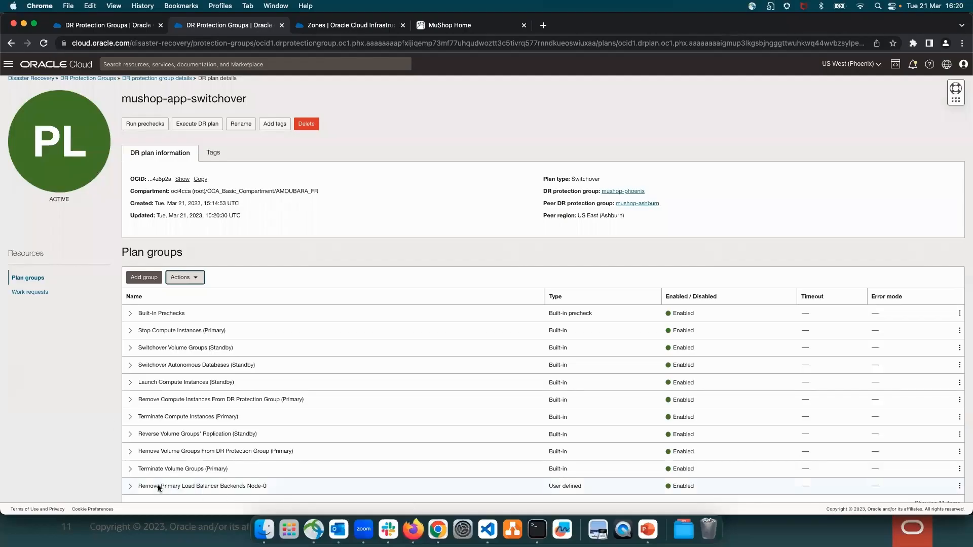
Step: Review the Remove Primary Backend on Node-0 step within its user-defined plan group, and close its edit form without changes
left_click_drag(158, 487, 274, 488)
scroll(370, 473, "down", 1)
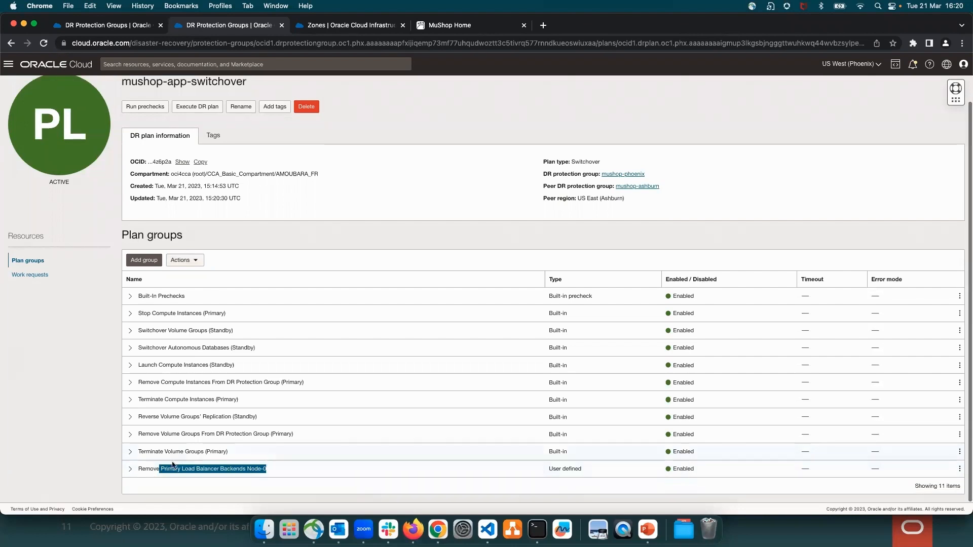
left_click(132, 472)
left_click_drag(556, 469, 589, 471)
left_click_drag(176, 487, 959, 490)
left_click(959, 486)
left_click(938, 462)
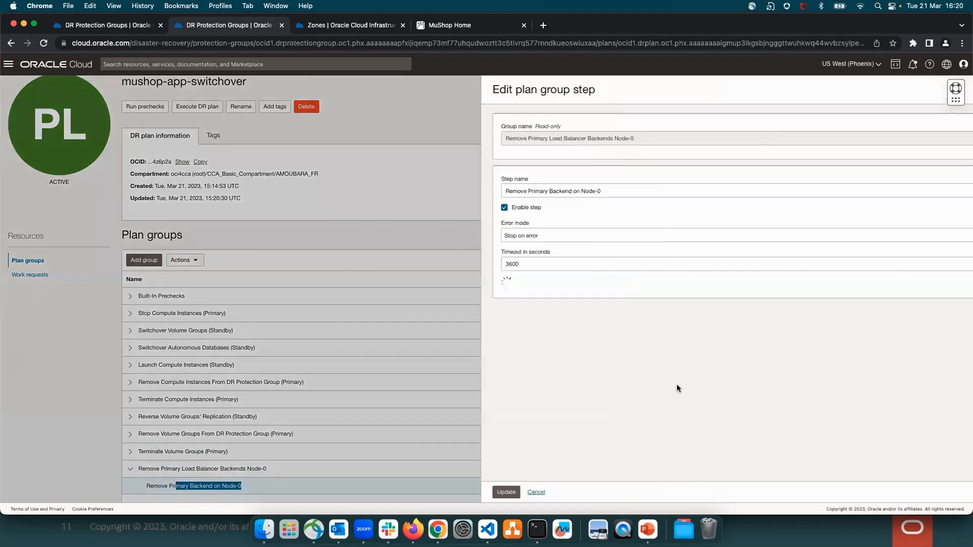
left_click(387, 492)
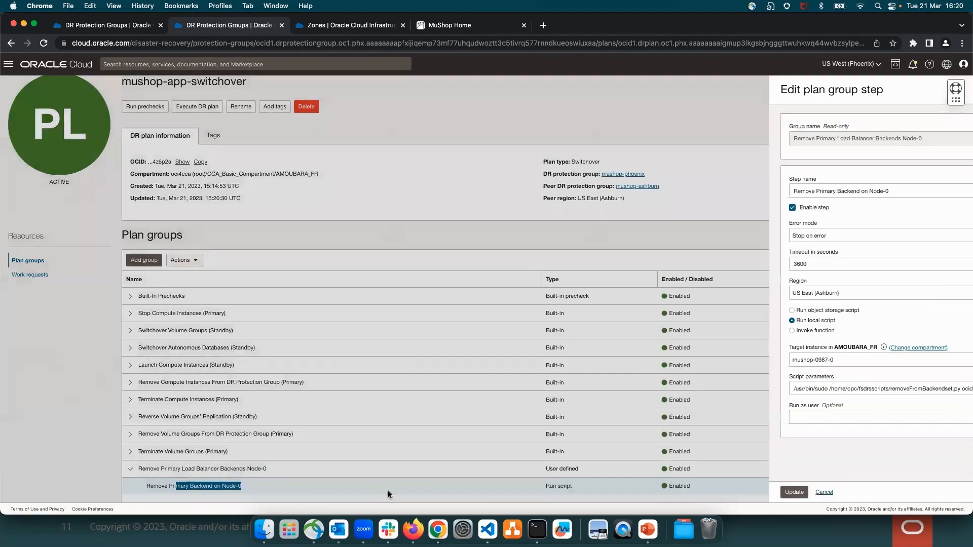
left_click(130, 471)
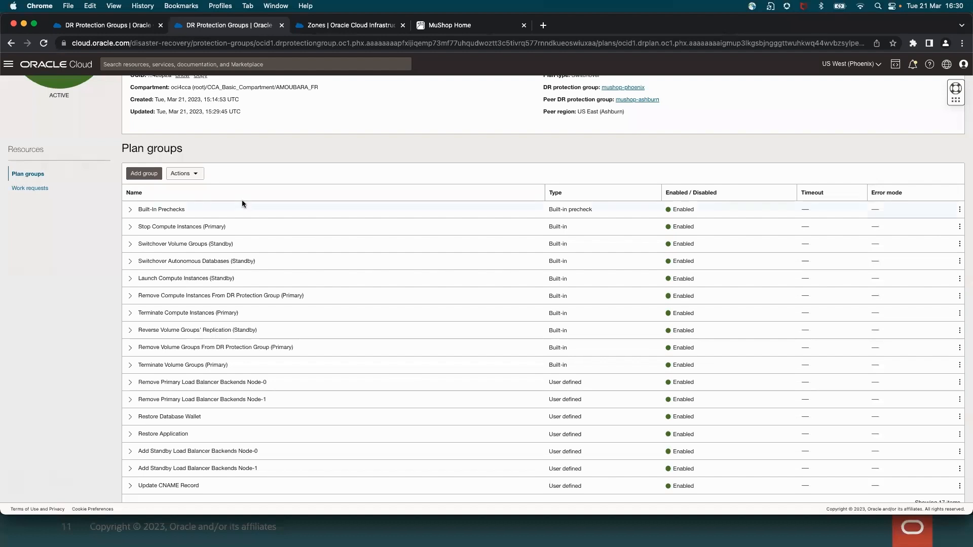
Step: Reorder the plan groups by moving Remove Primary Load Balancer Backends Node-0 up to directly after Built-In Prechecks, and save the changes
scroll(258, 235, "down", 1)
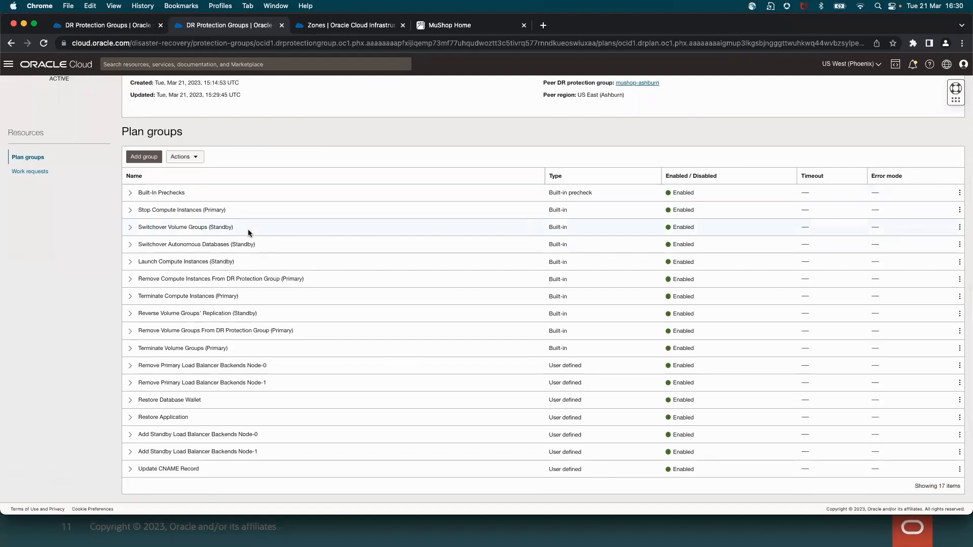
scroll(248, 241, "up", 5)
scroll(250, 245, "down", 5)
left_click(198, 159)
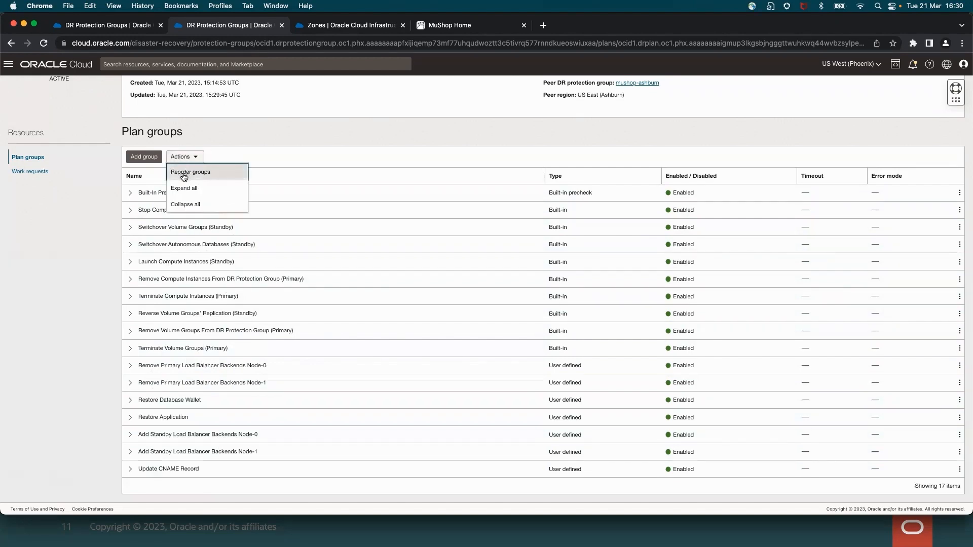
left_click(184, 175)
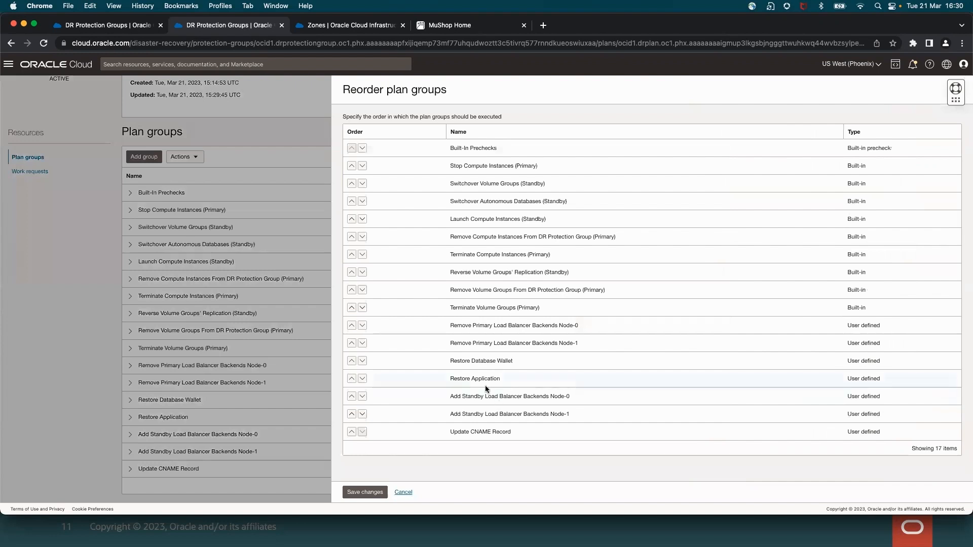
left_click_drag(461, 327, 560, 325)
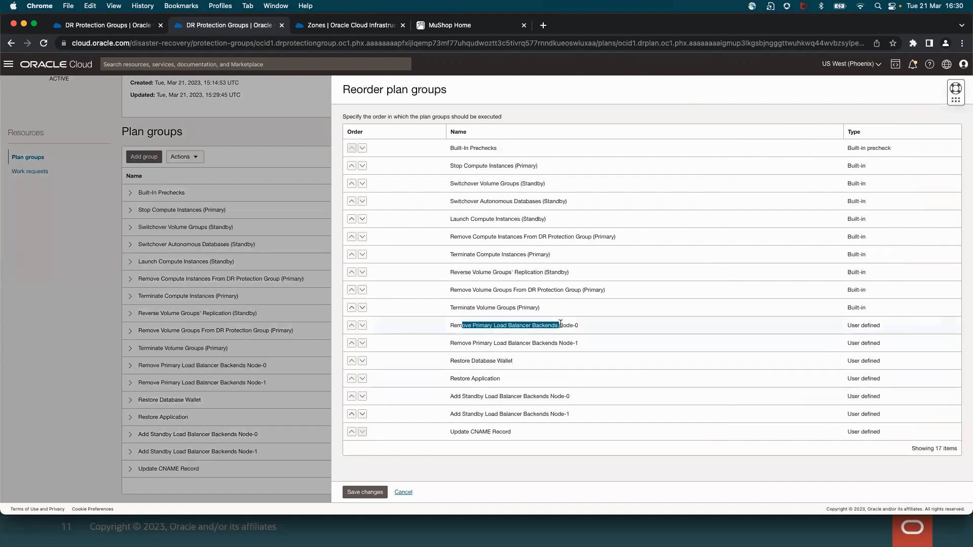
left_click(351, 325)
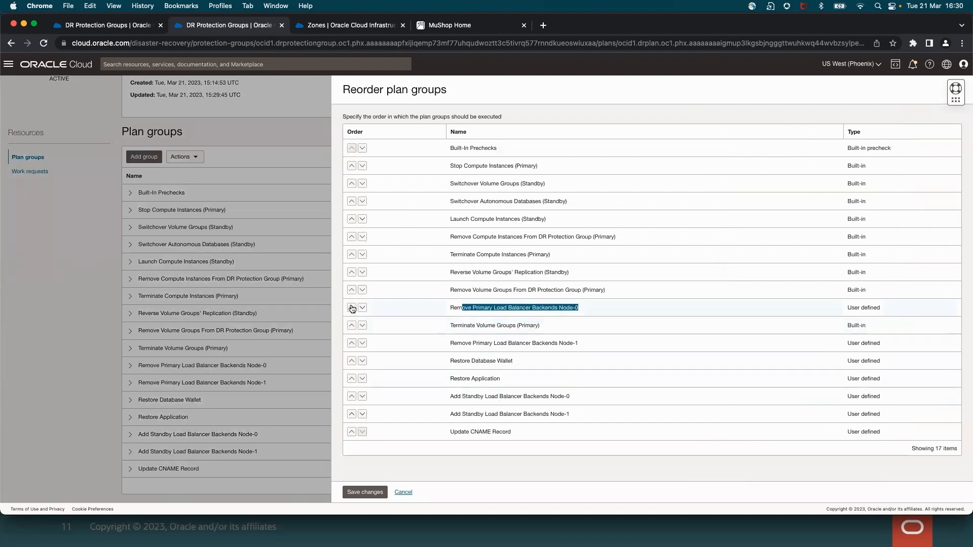
left_click(351, 308)
left_click(351, 291)
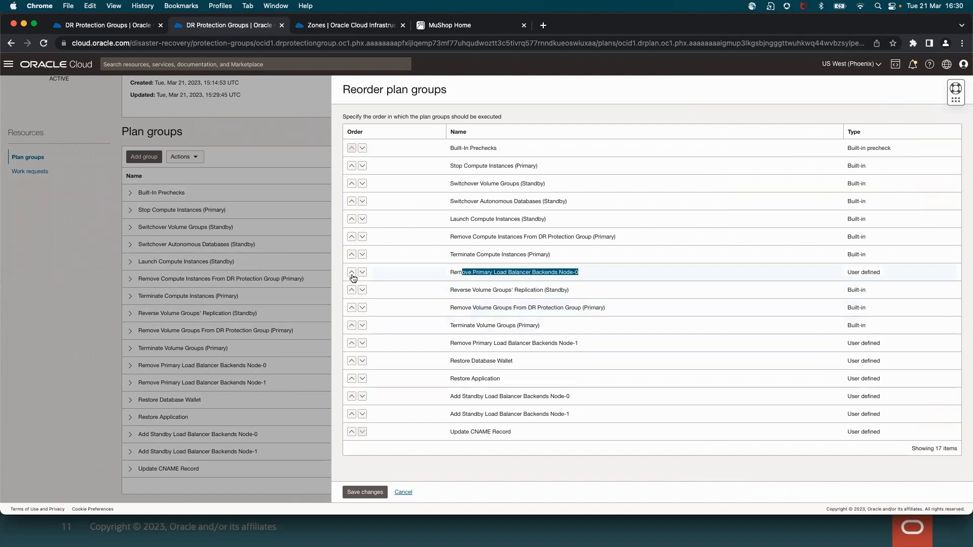
left_click(351, 272)
left_click(352, 255)
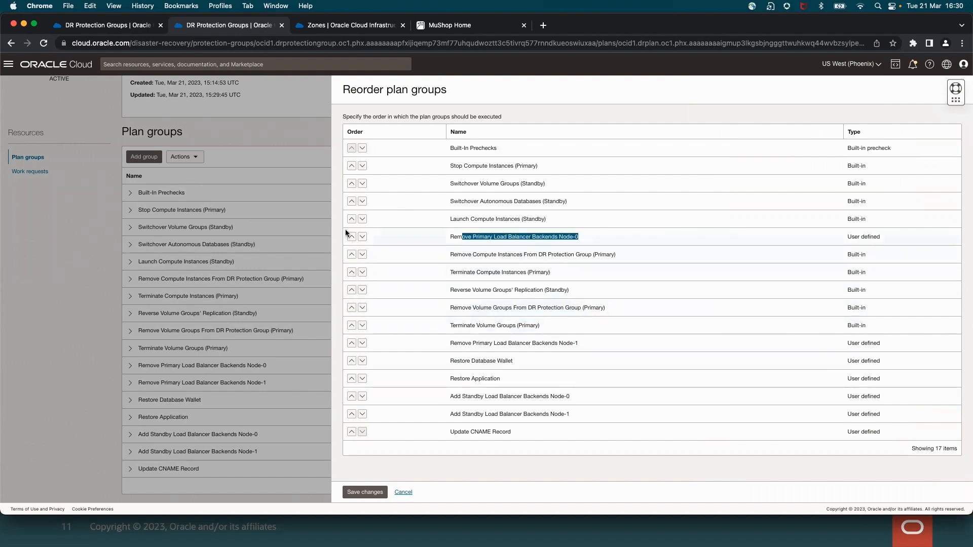
left_click(351, 237)
left_click(351, 219)
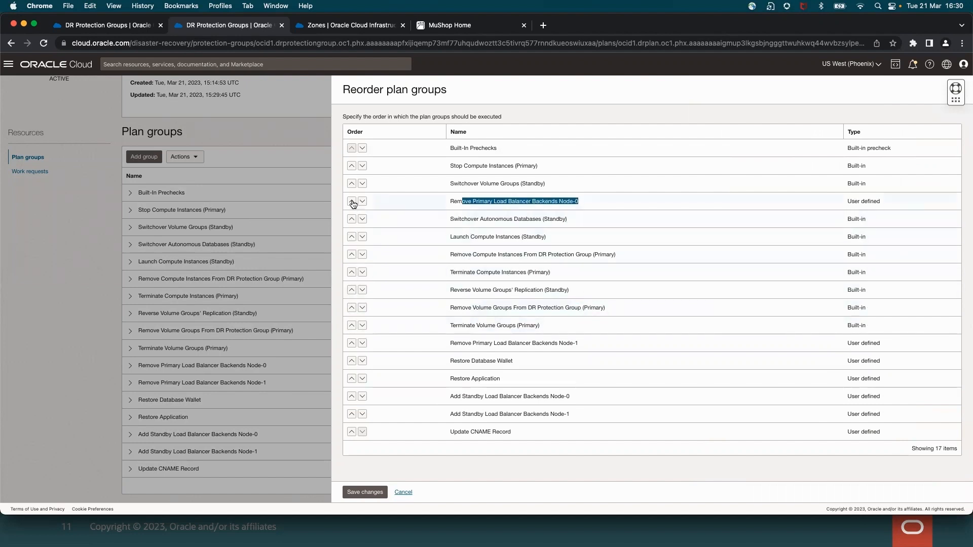
left_click(351, 201)
left_click(351, 183)
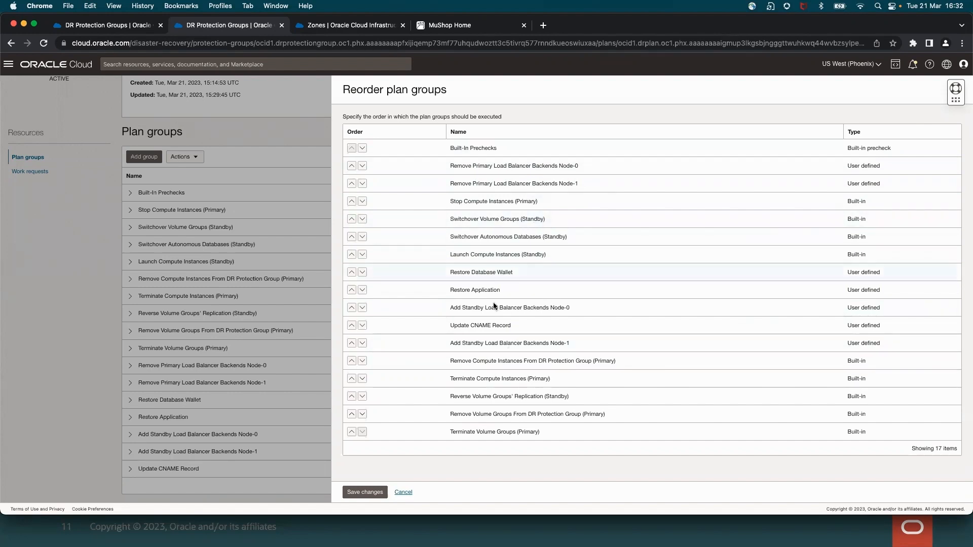
left_click(359, 493)
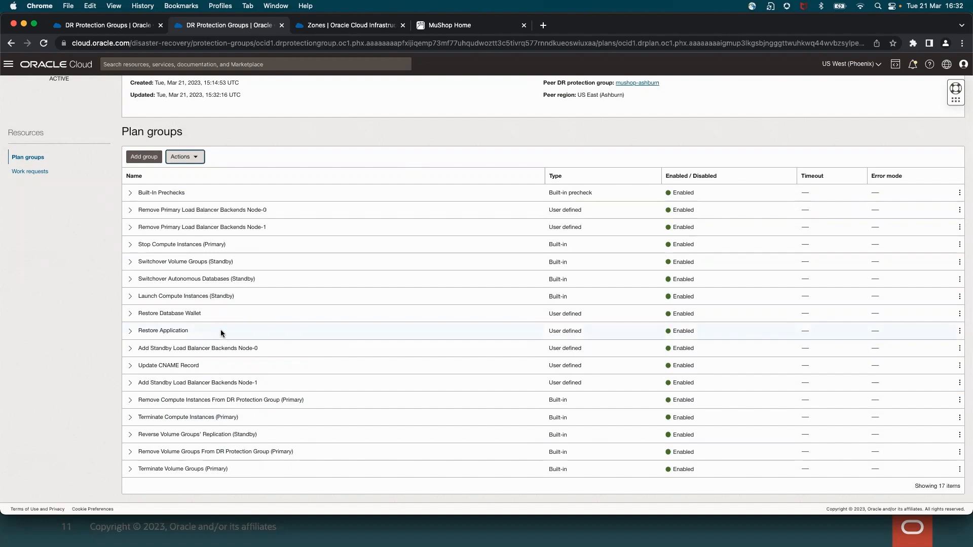
scroll(293, 312, "up", 5)
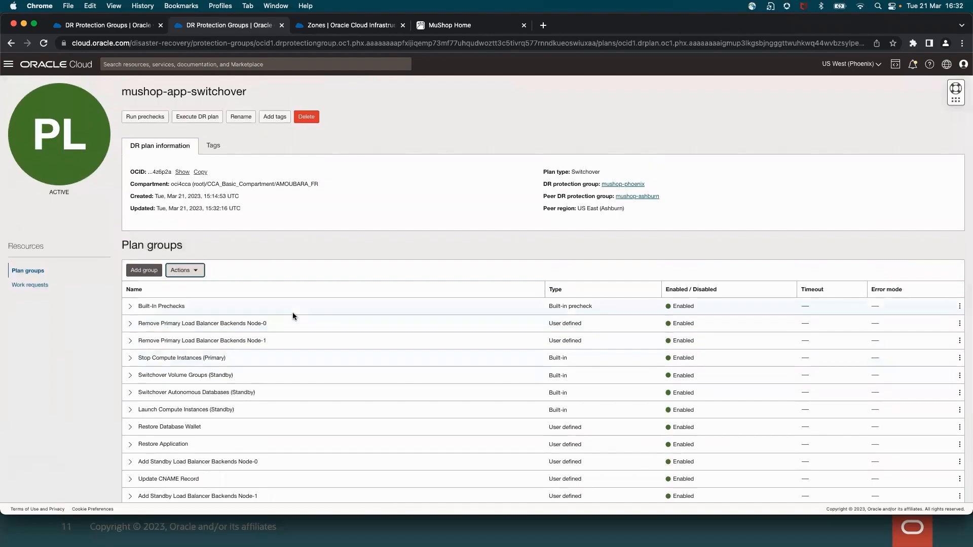
scroll(293, 314, "down", 5)
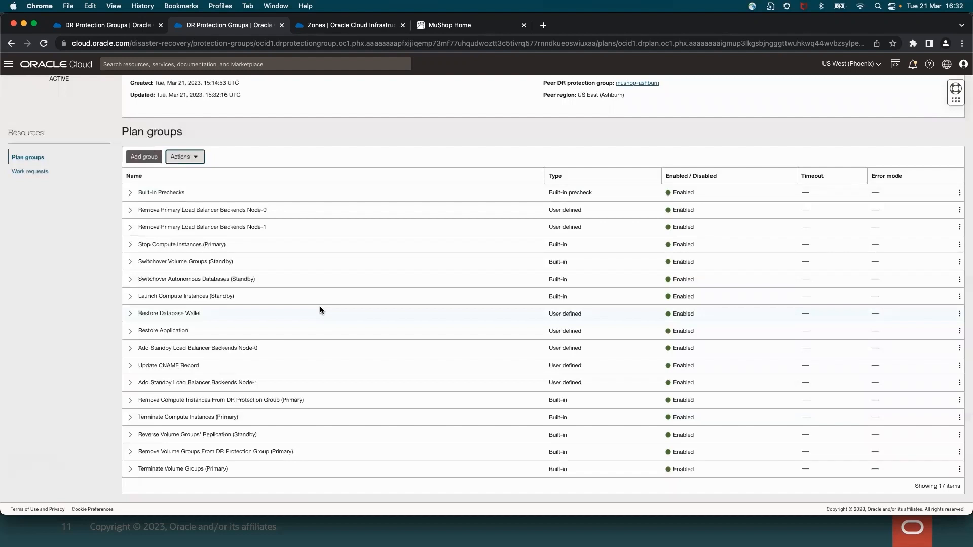
scroll(320, 308, "up", 3)
scroll(320, 307, "down", 3)
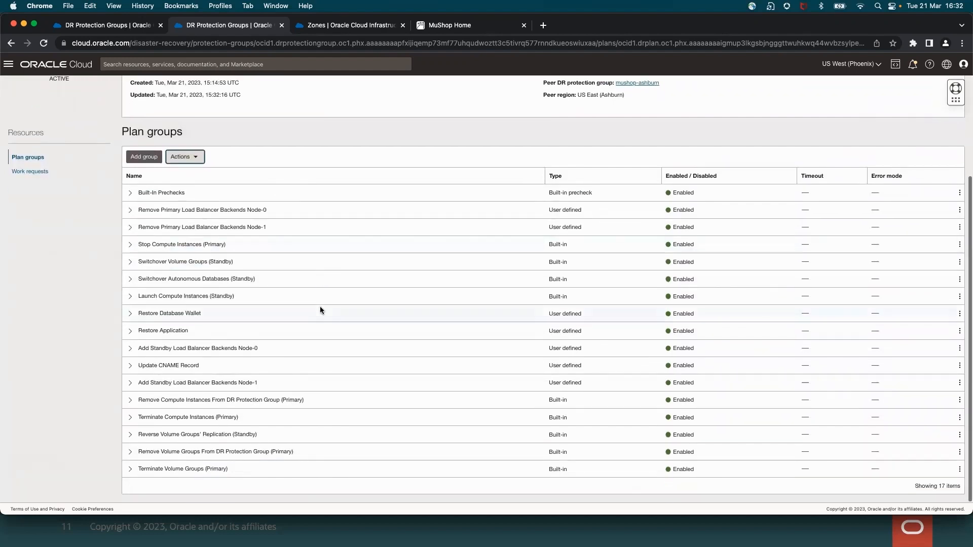